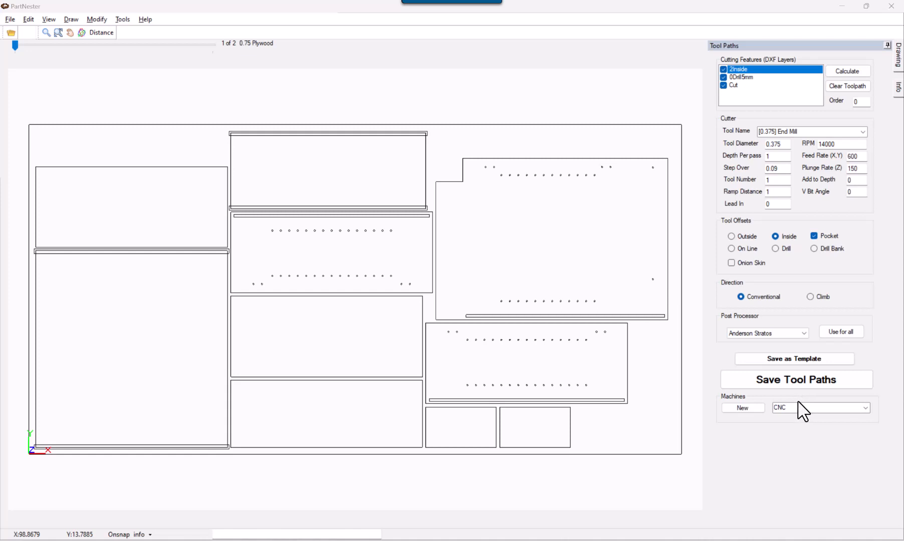
Step: Switch the active machine to Saw and renest the plywood parts for it
left_click(865, 410)
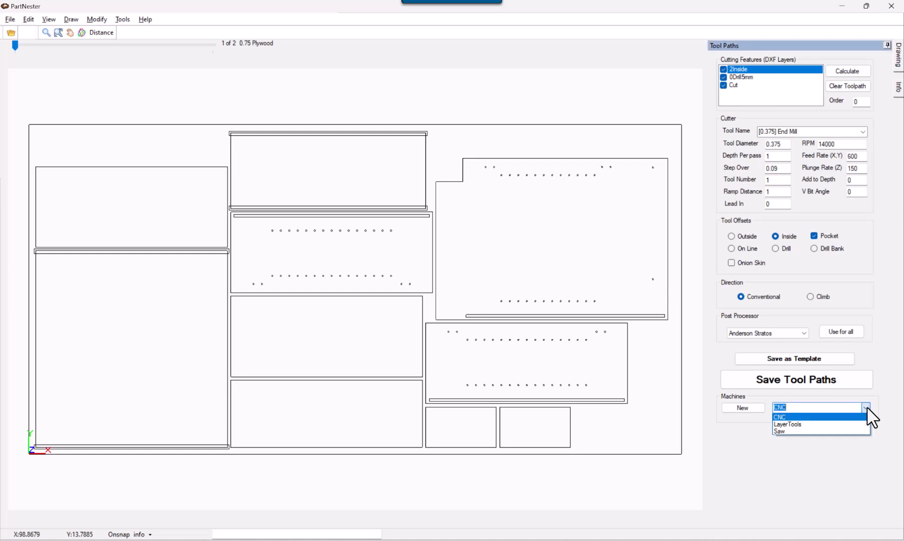
left_click(787, 431)
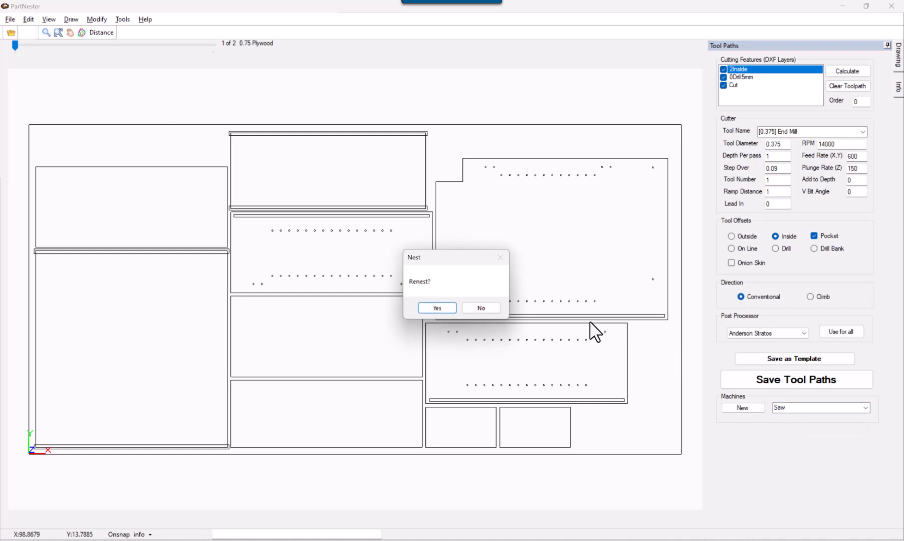
left_click(437, 308)
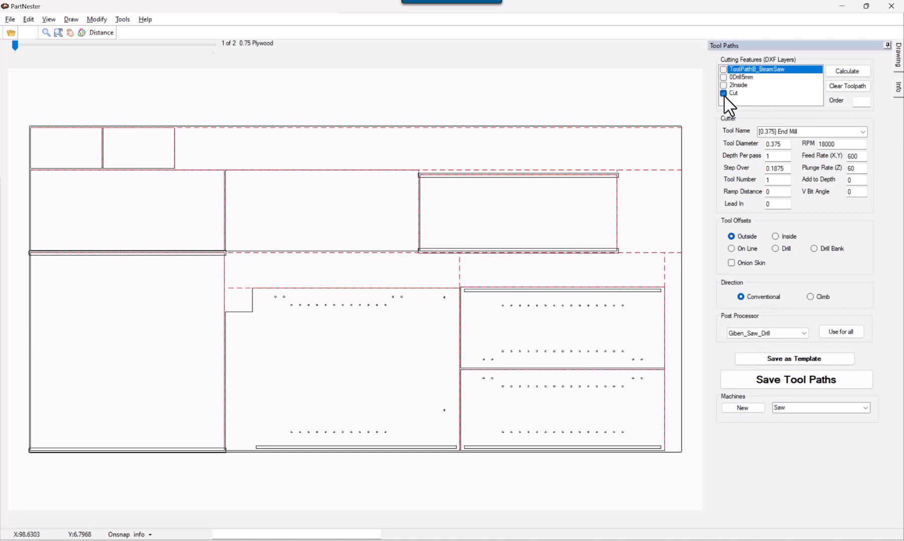
Step: Check the part spacing and edge trim in the Saw machine's nesting settings
left_click(121, 21)
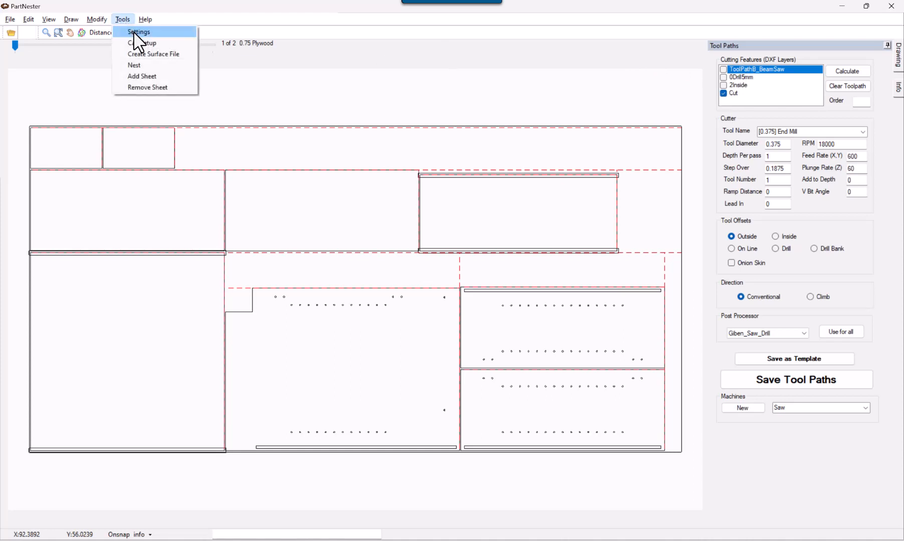
left_click(133, 31)
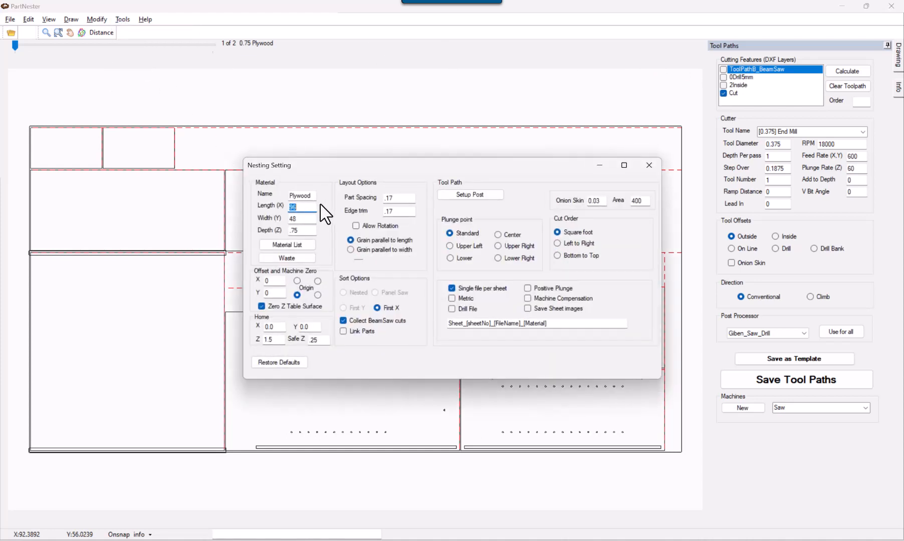
double_click(388, 198)
double_click(401, 211)
left_click(649, 166)
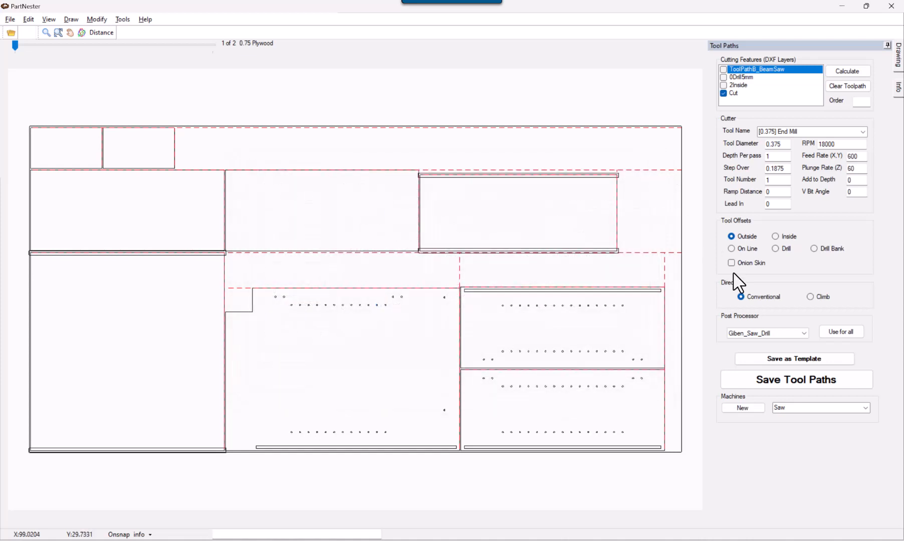
Step: Switch the active machine back to CNC and renest the parts
left_click(865, 408)
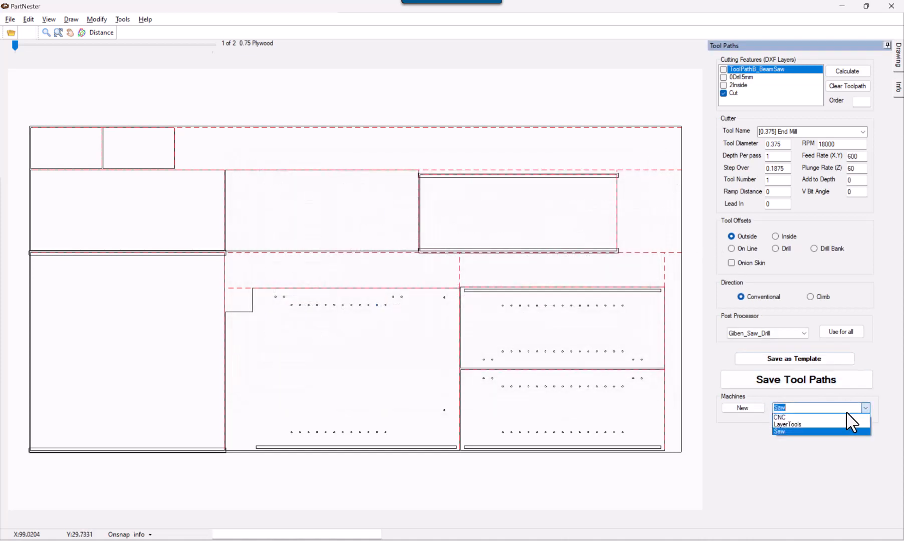
left_click(801, 424)
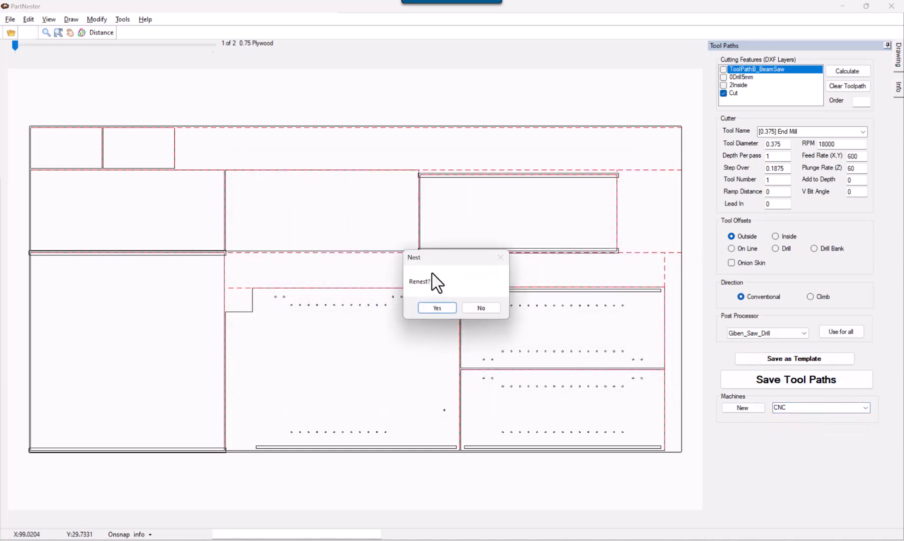
left_click(436, 307)
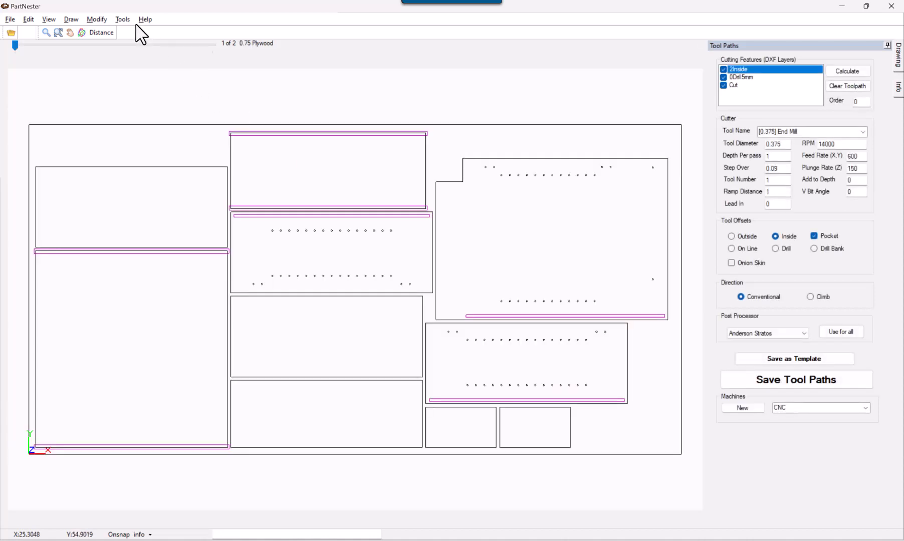
Step: Check the part spacing and edge trim in the CNC machine's nesting settings
left_click(122, 19)
left_click(134, 28)
double_click(390, 211)
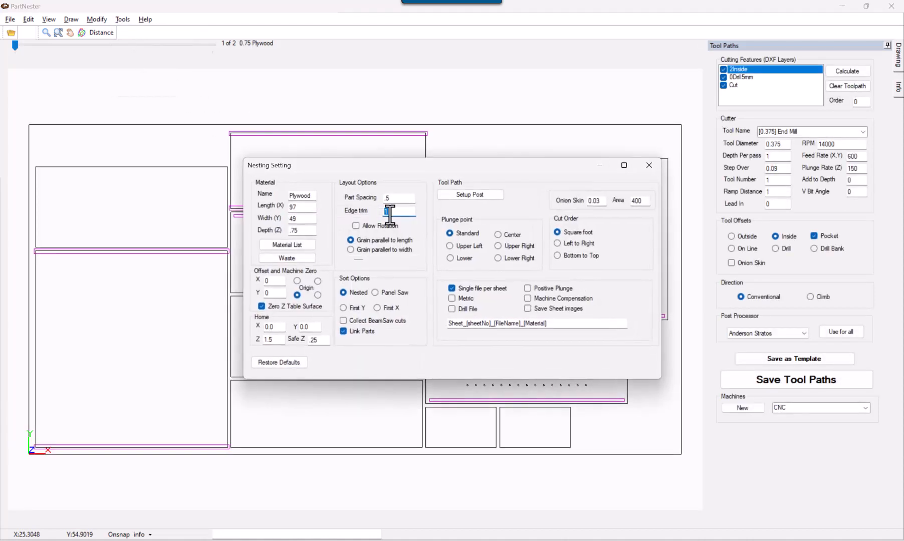
left_click(400, 201)
left_click(395, 213)
left_click(649, 165)
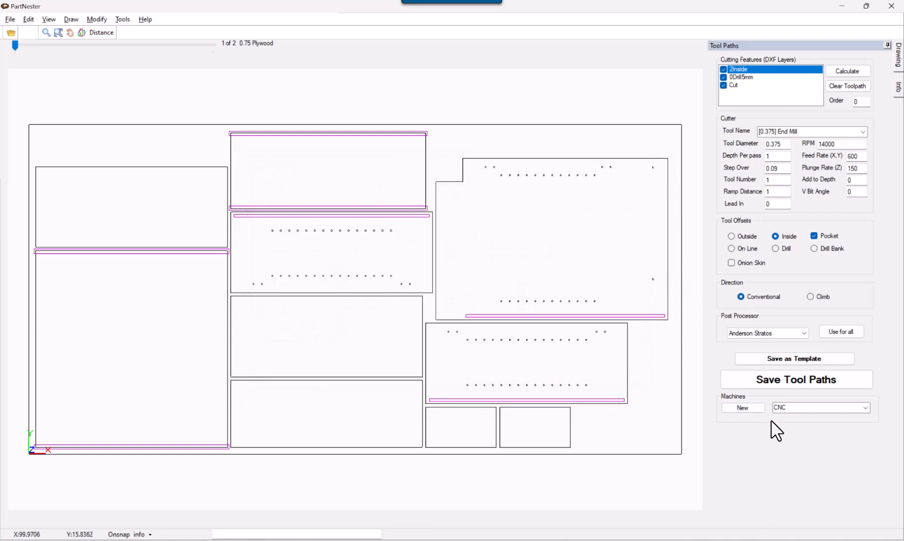
Step: Add a new machine named CNC2 based on the CNC machine
left_click(865, 407)
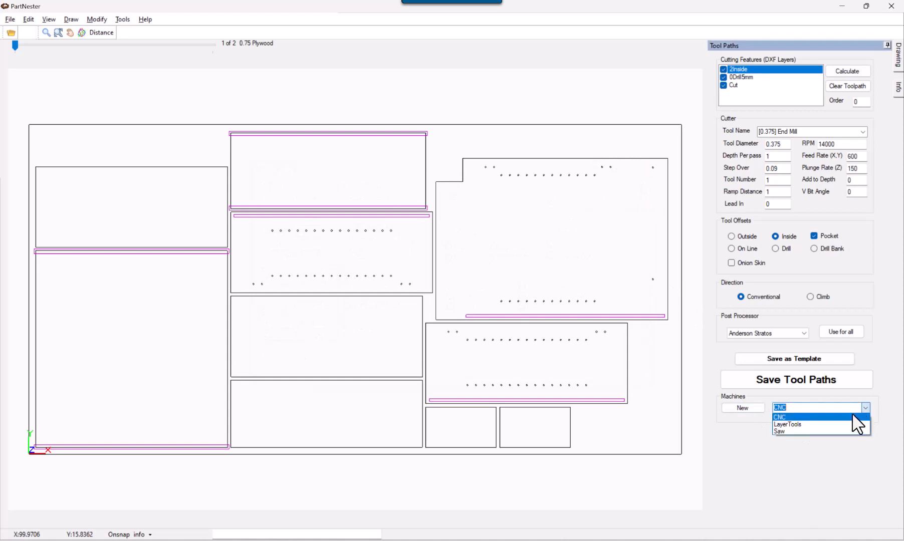
left_click(804, 417)
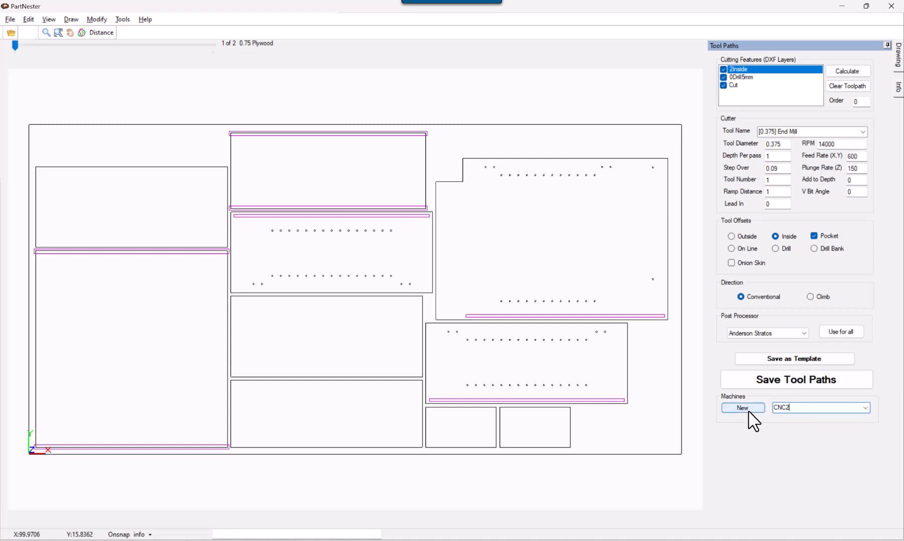
Step: Compare the CNC machine with its copy CNC2 by switching to each and renesting, ending on CNC2
left_click(866, 407)
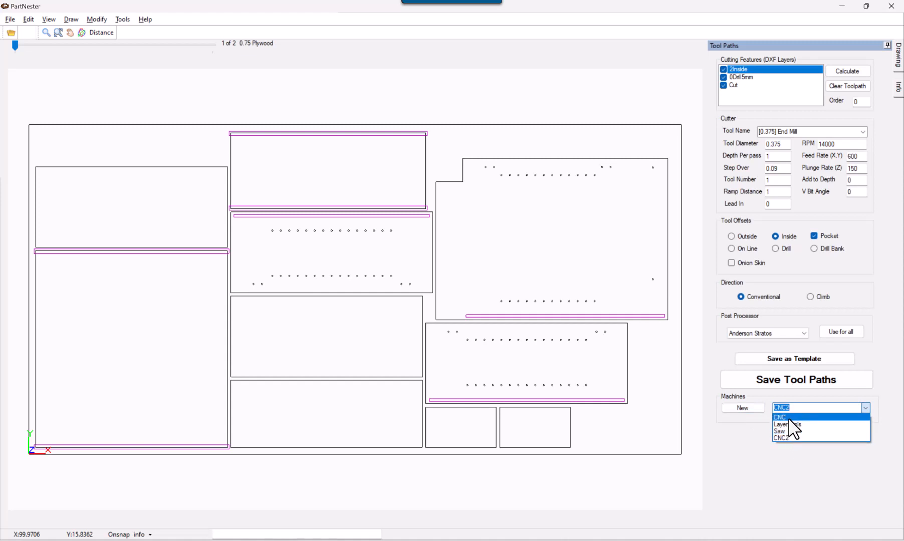
left_click(789, 418)
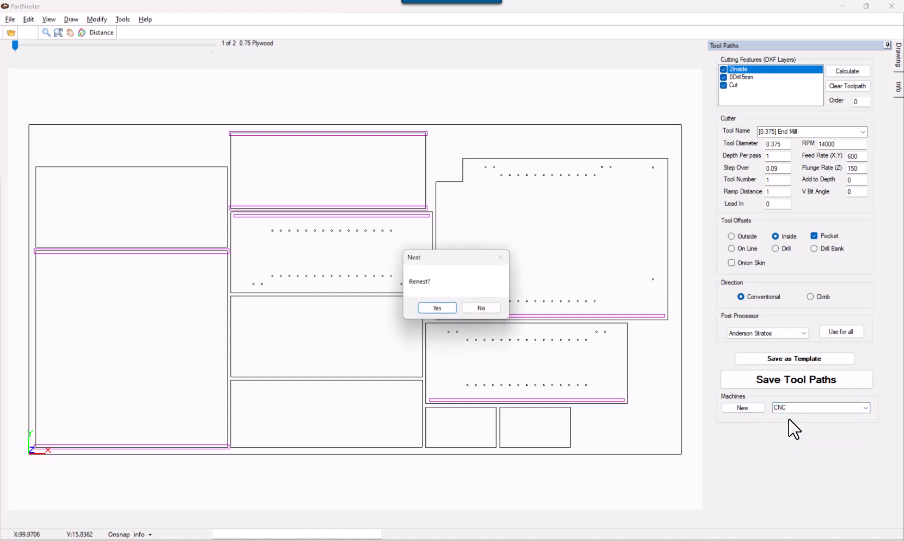
left_click(443, 307)
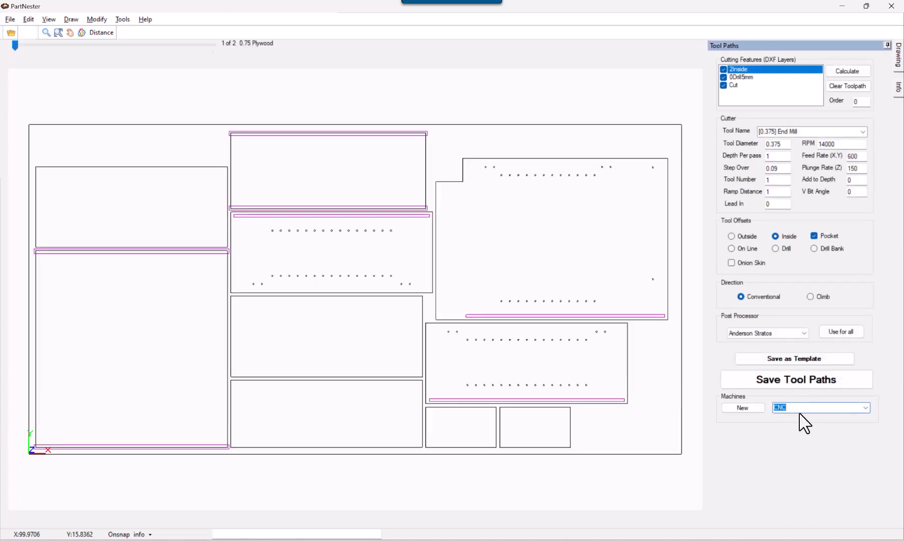
left_click(865, 409)
left_click(784, 438)
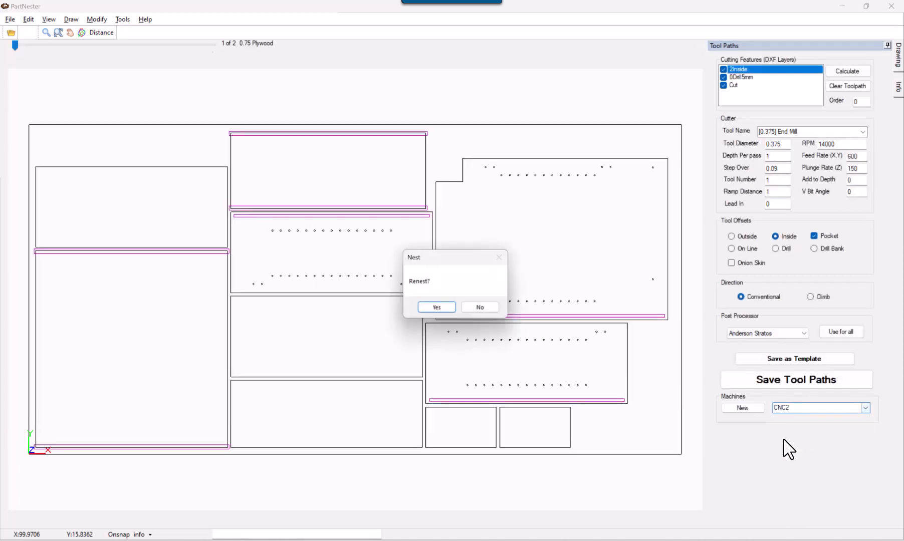
left_click(441, 311)
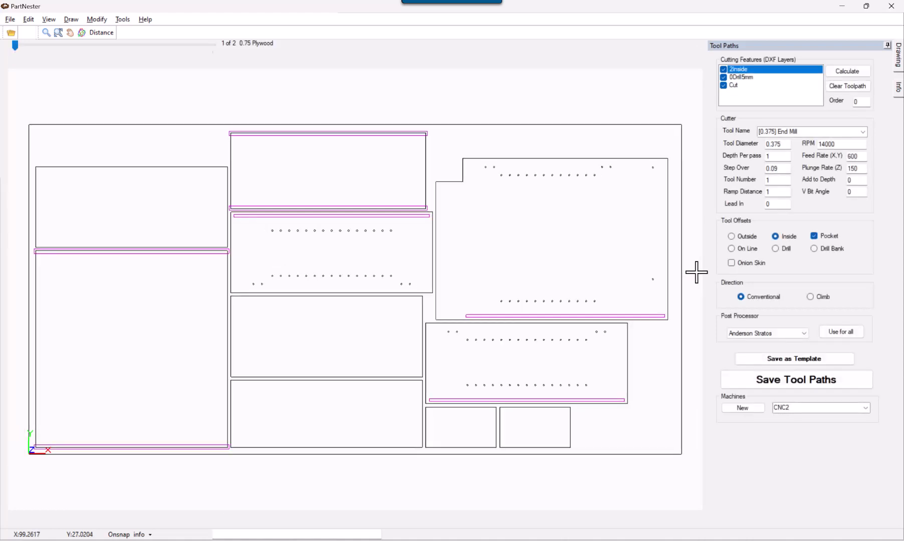
Step: Set the CNC2 machine's post processor to Axiom and apply it to all cutting layers
left_click(802, 334)
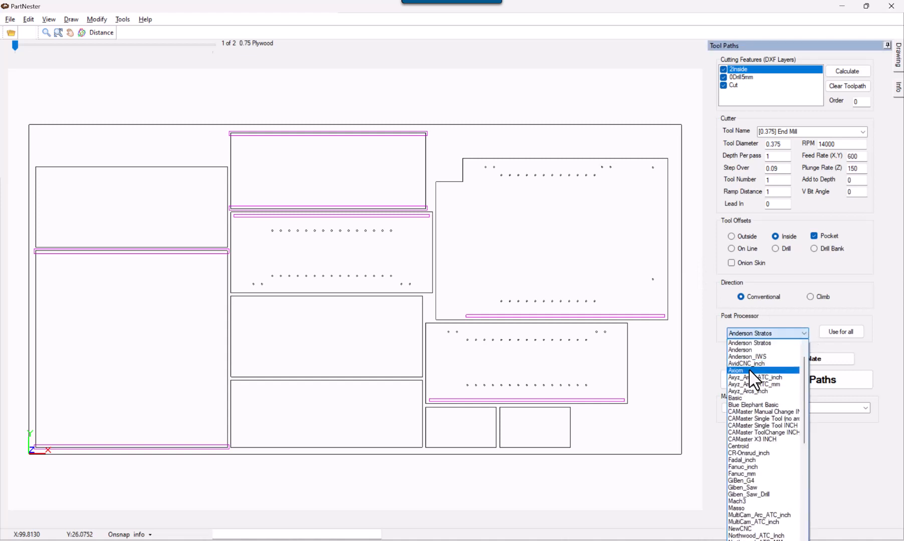
left_click(749, 370)
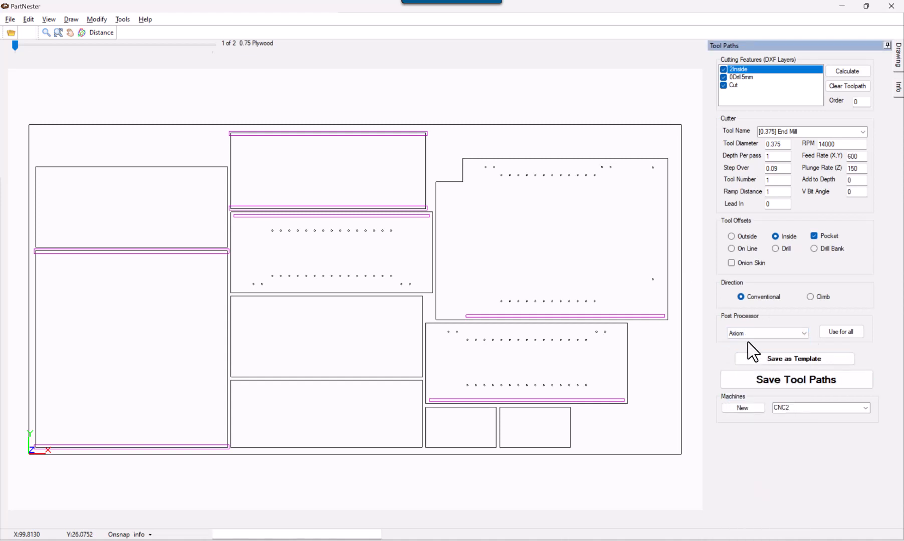
left_click(841, 332)
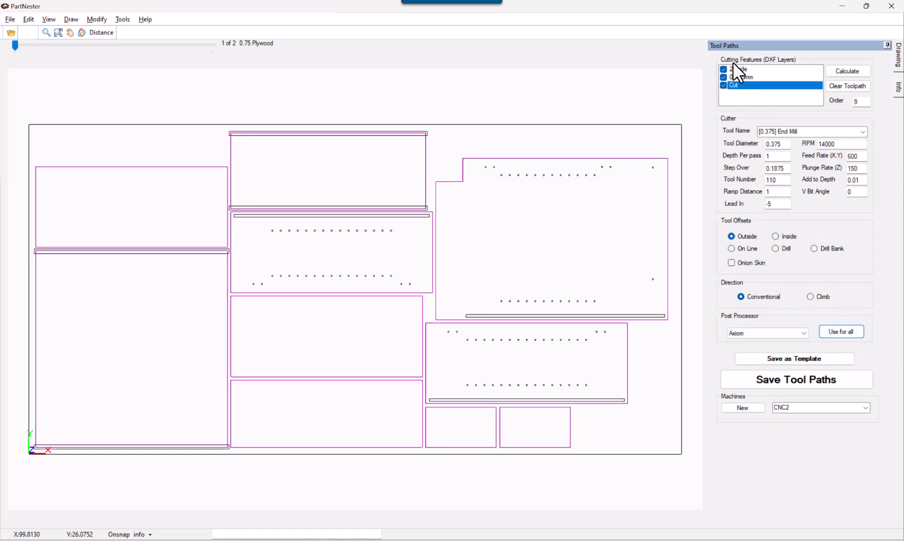
Step: Switch to the CNC machine without renesting and check the post processor of the 2Inside, 0Drill5mm and Cut layers
left_click(865, 408)
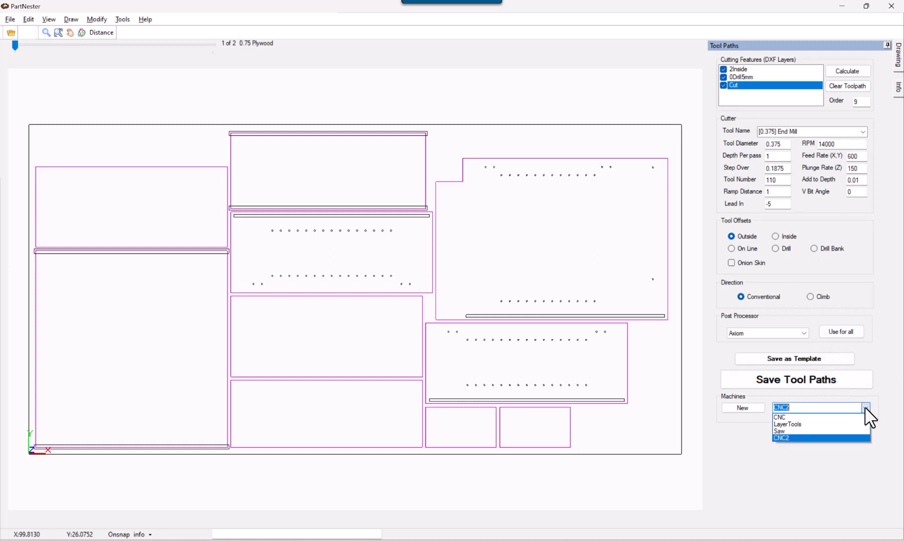
left_click(800, 417)
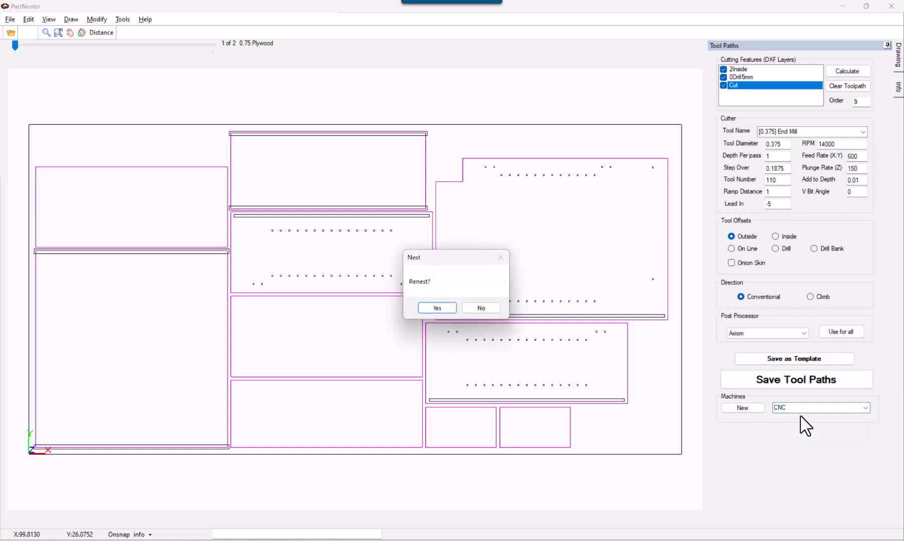
left_click(481, 308)
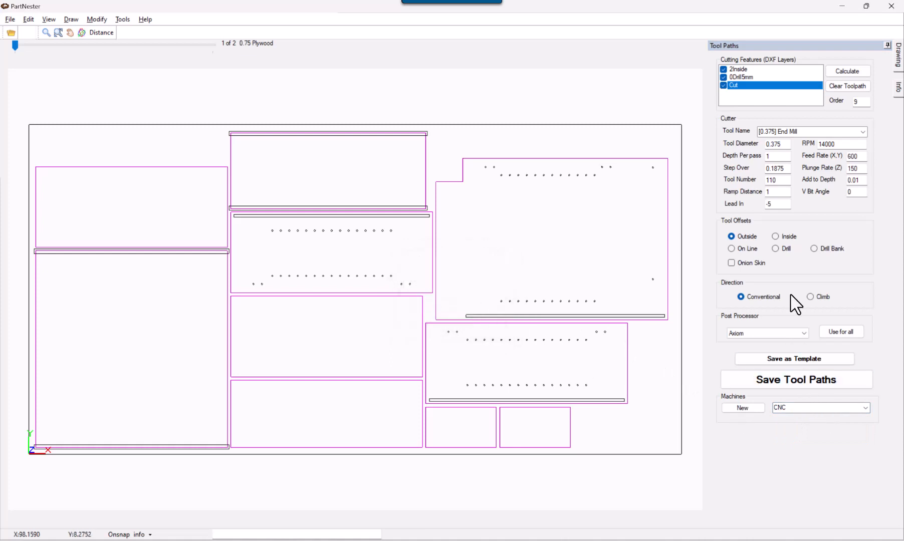
left_click(738, 68)
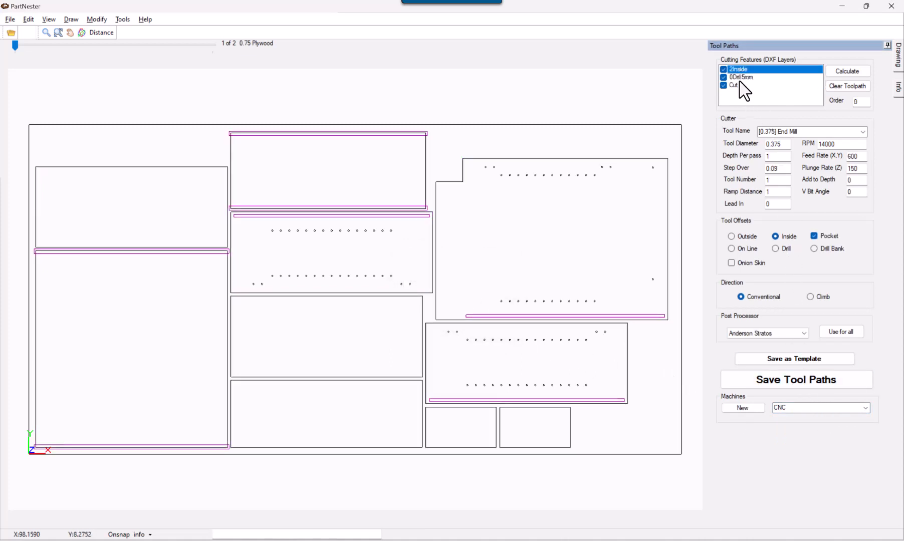
left_click(740, 78)
left_click(740, 87)
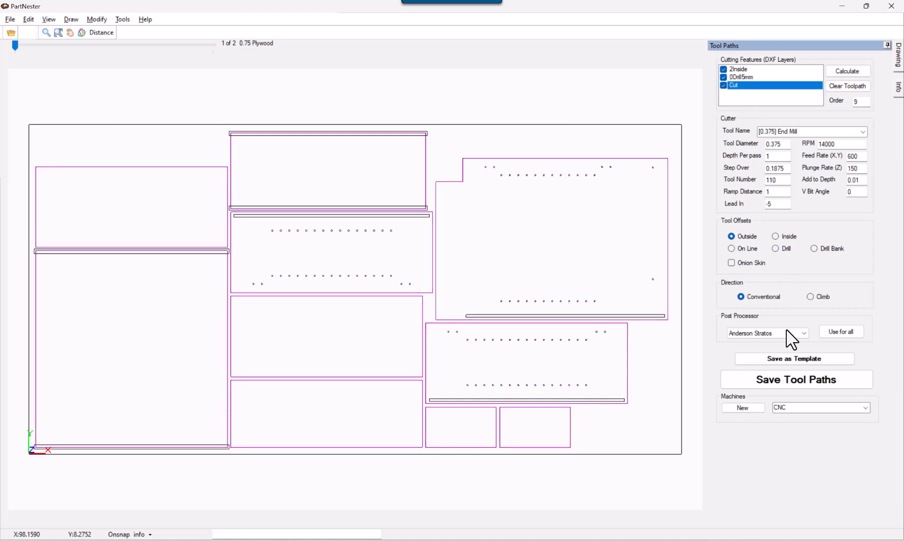
Step: Switch to the CNC2 machine without renesting and check the post processor of the 0Drill5mm layer
left_click(865, 408)
left_click(783, 438)
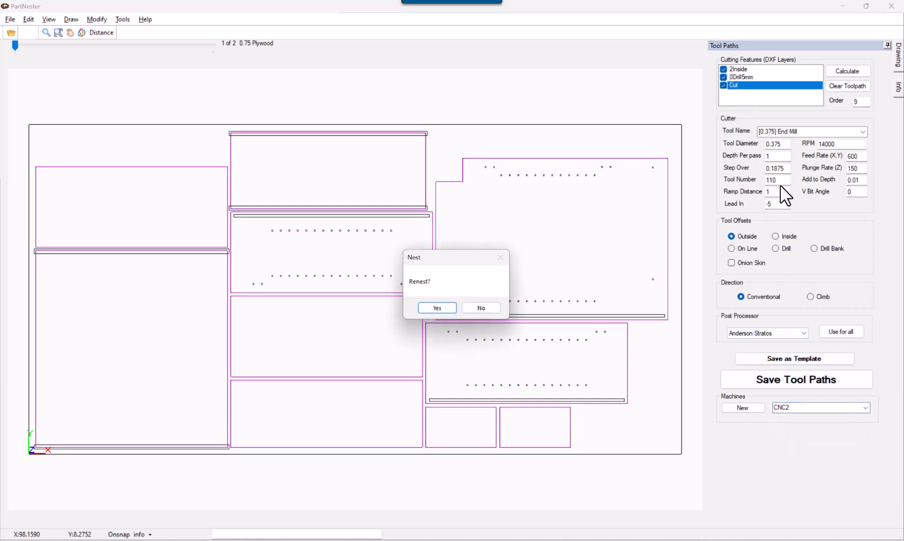
left_click(491, 307)
left_click(738, 78)
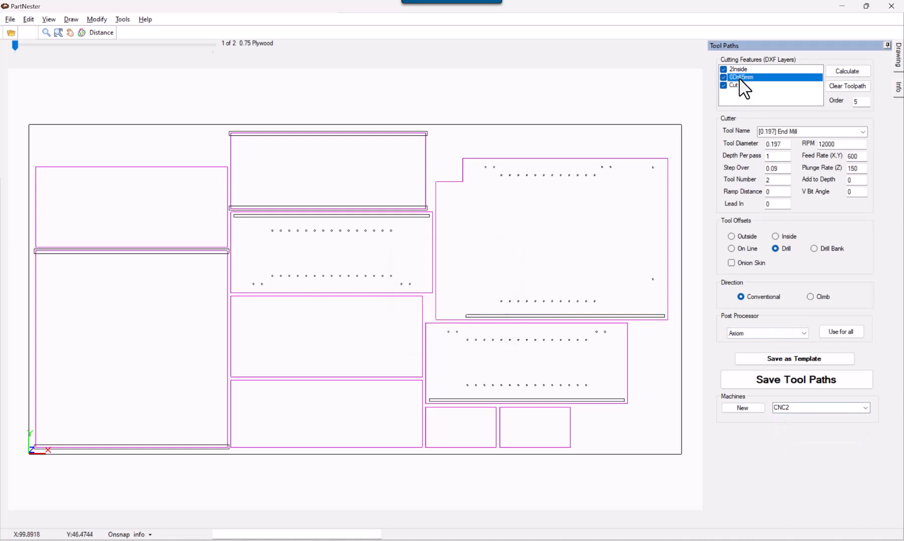